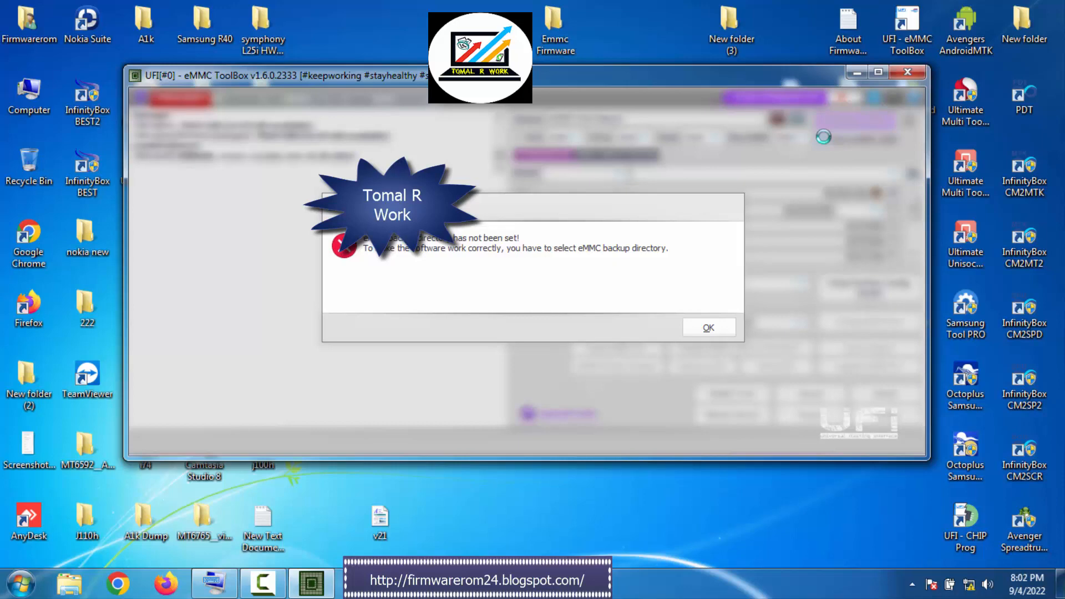
# Dismiss the missing eMMC backup directory warning and the folder selection, and identify the connected eMMC
pyautogui.click(710, 329)
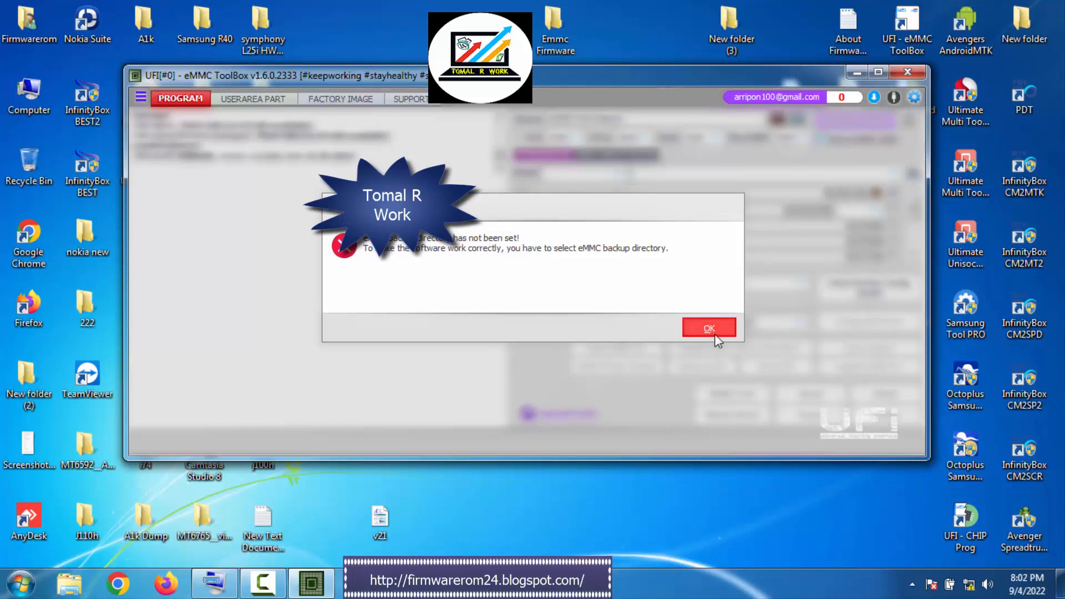
pyautogui.click(740, 398)
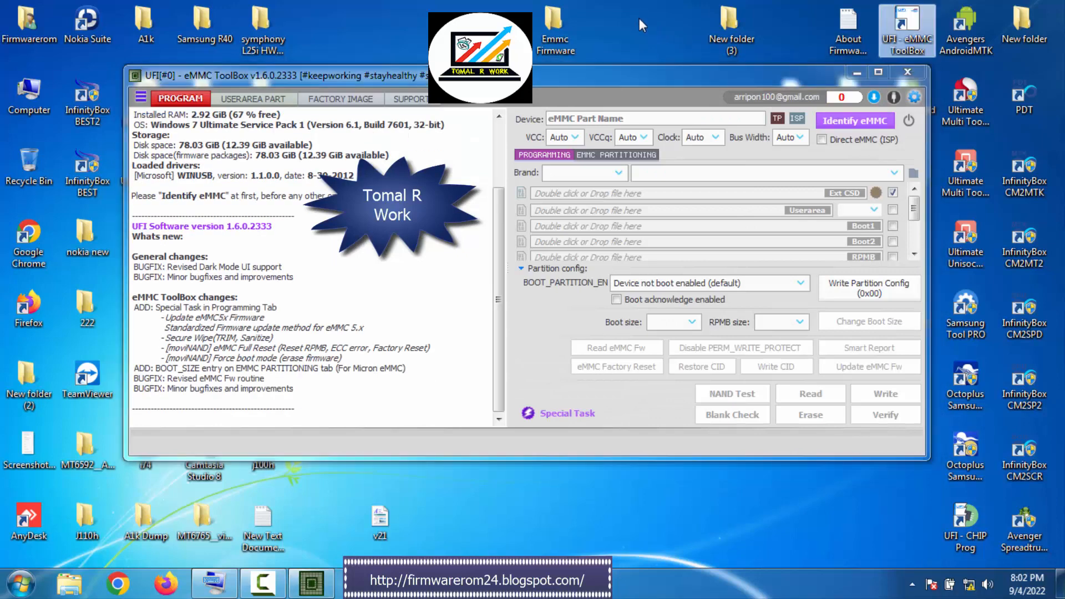
pyautogui.rightClick(639, 12)
pyautogui.click(668, 60)
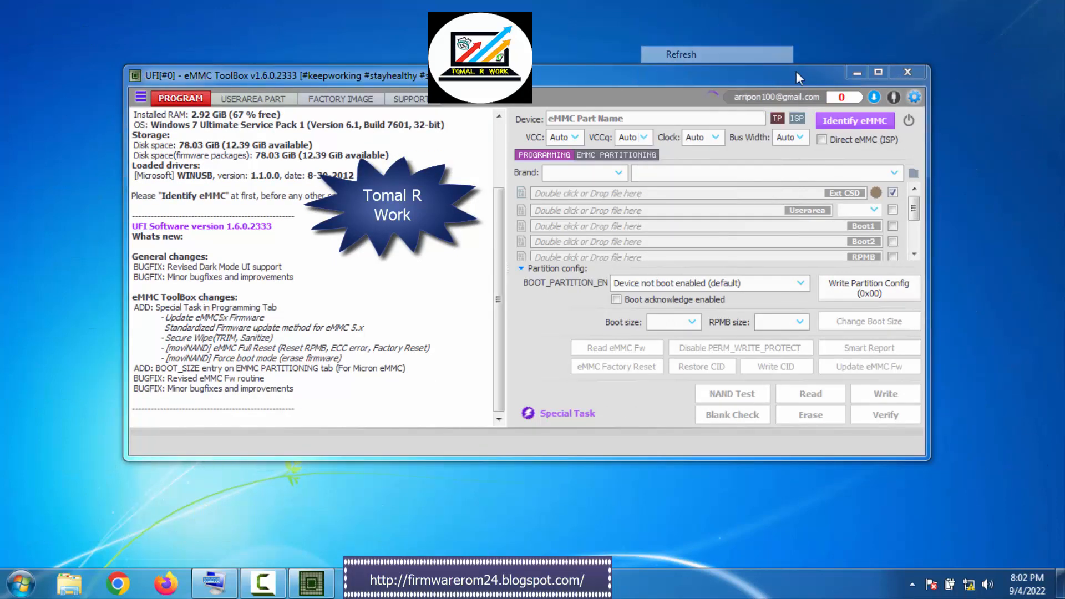
pyautogui.click(837, 122)
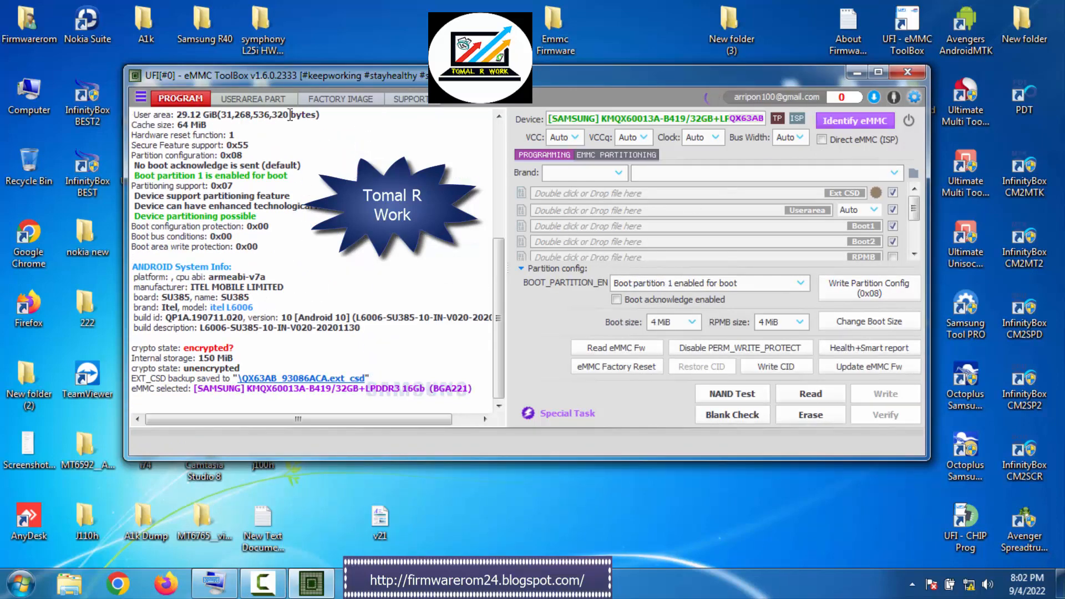
# Run the Health+Smart report on the eMMC and highlight the chip's product name in the log
pyautogui.rightClick(430, 19)
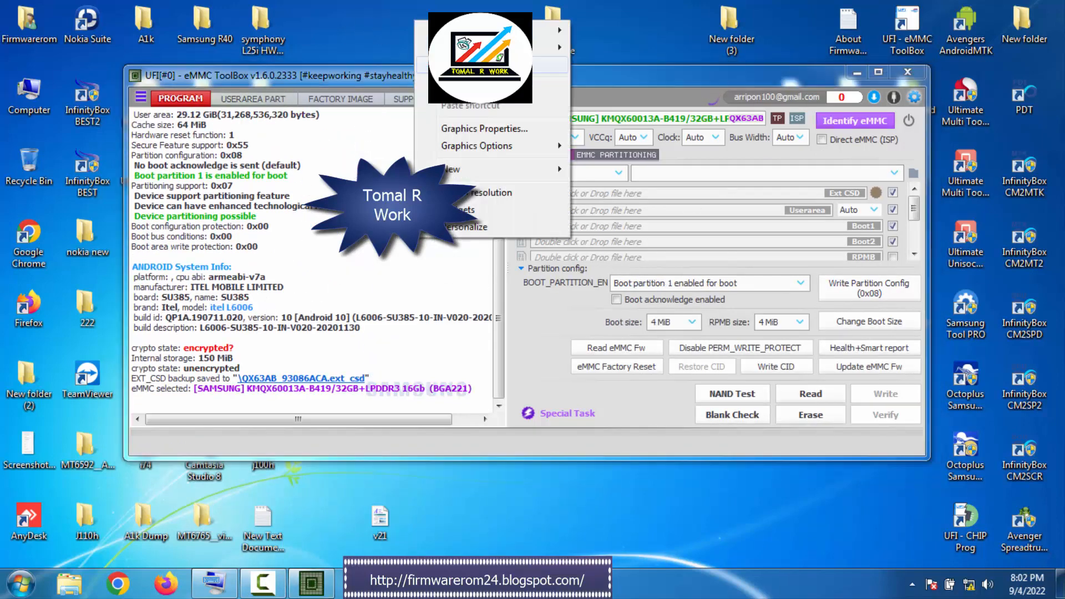
pyautogui.click(464, 61)
pyautogui.click(867, 343)
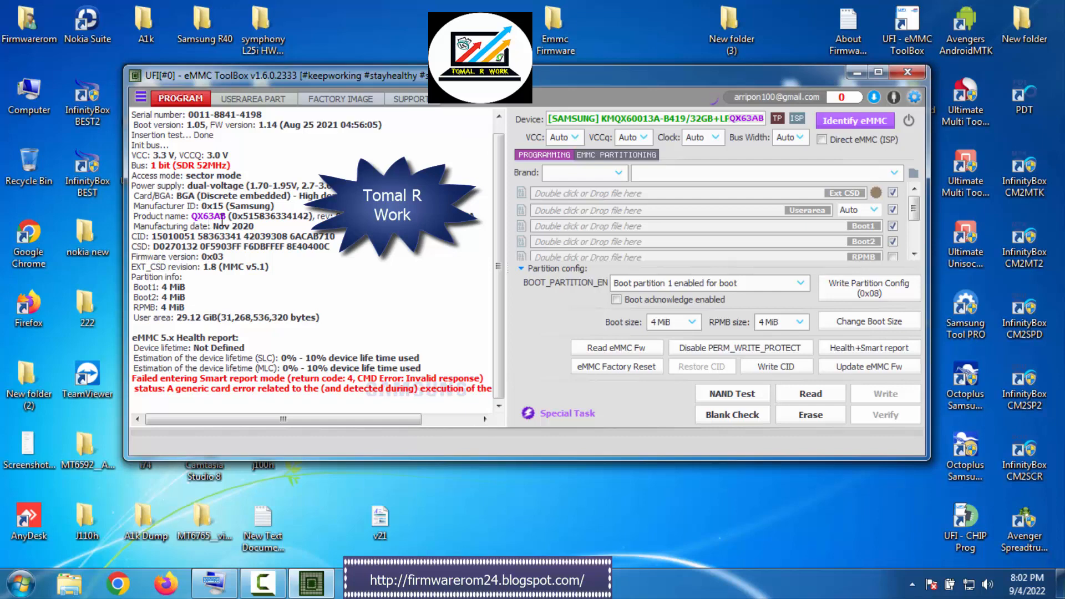
pyautogui.moveTo(226, 217); pyautogui.dragTo(187, 217)
# Identify the eMMC again and set the Userarea size option to exclude userdata
pyautogui.click(859, 124)
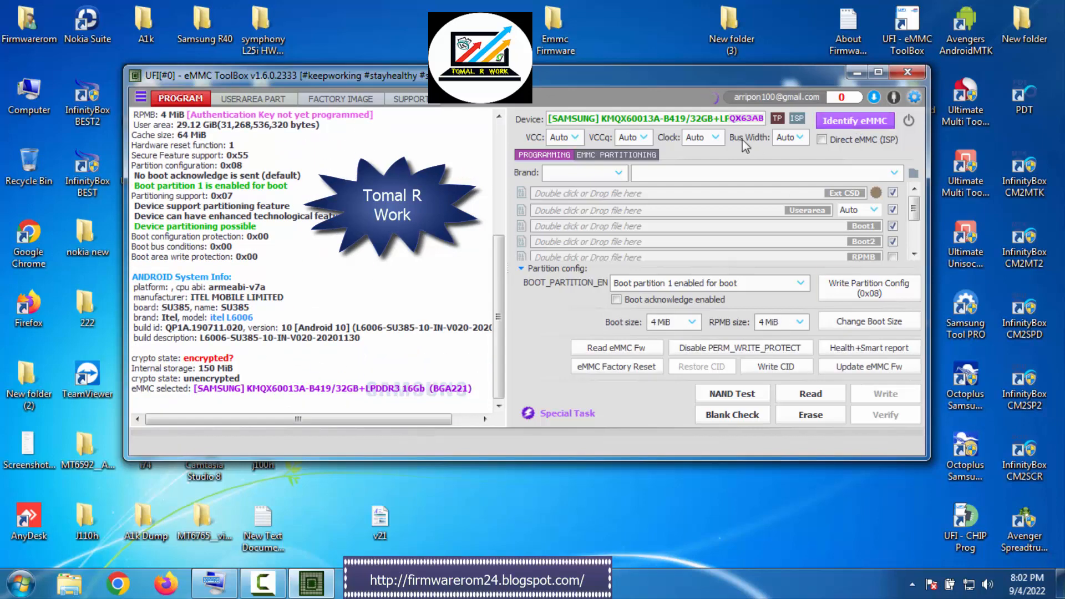
pyautogui.click(875, 209)
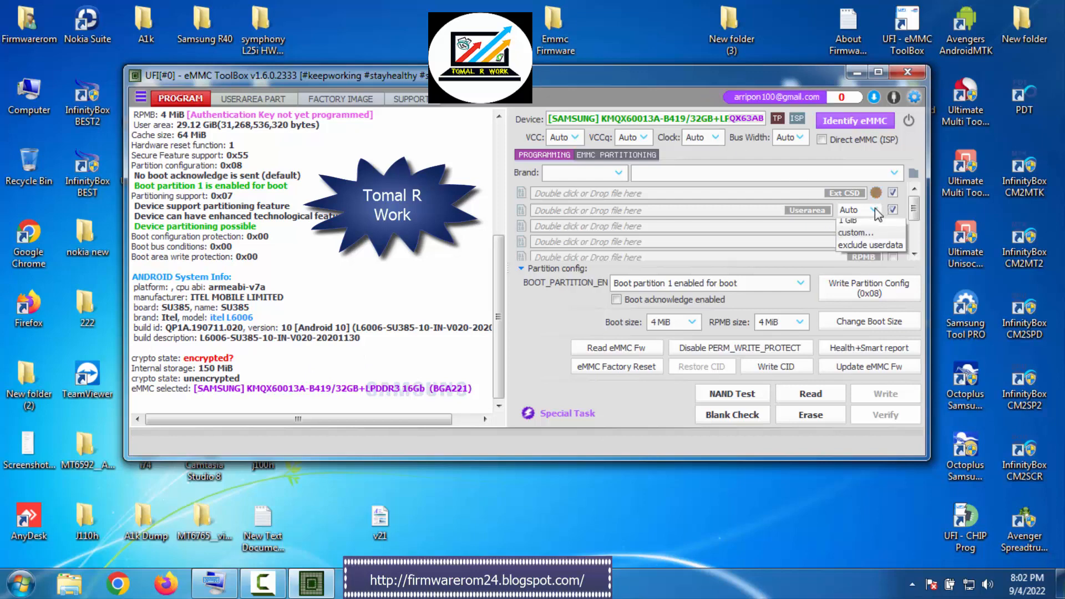
pyautogui.click(877, 301)
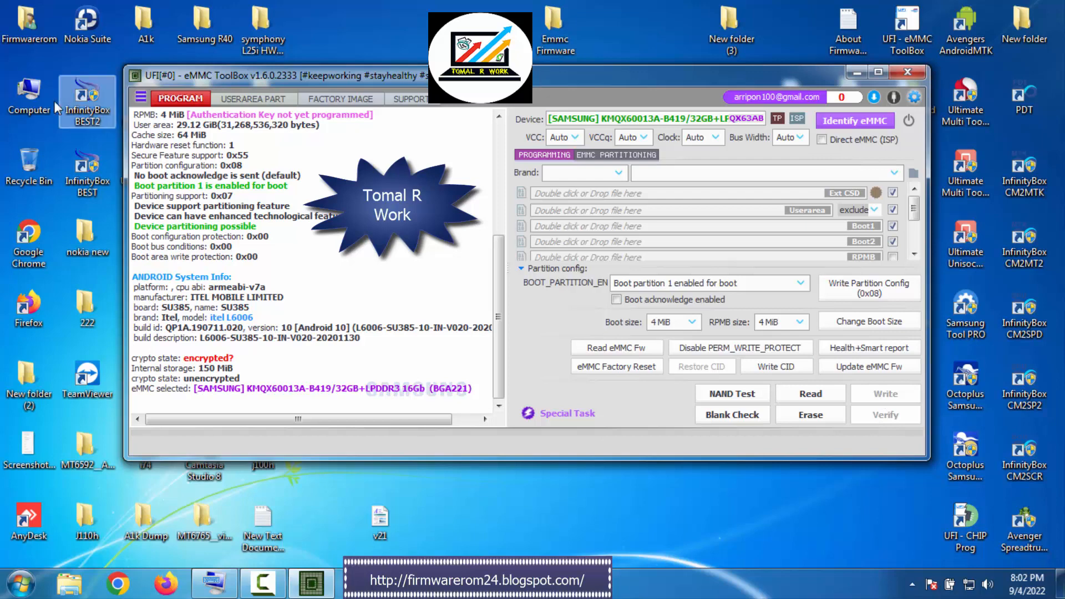
# Check the free space on the computer's local disks and copy the model name itel L6006 from the log
pyautogui.doubleClick(30, 94)
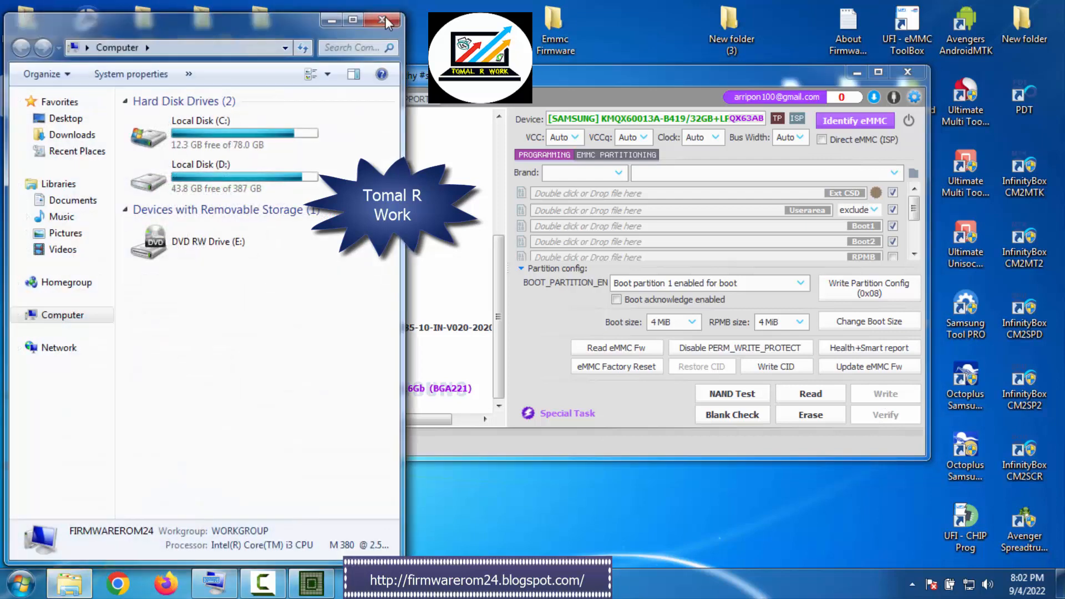
pyautogui.click(386, 20)
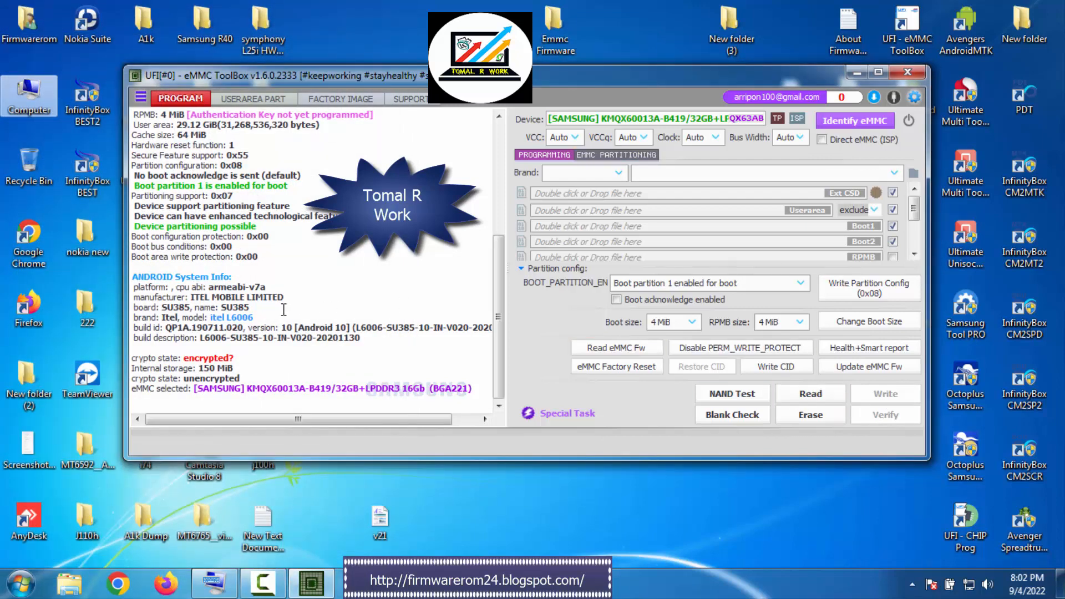
pyautogui.moveTo(258, 317); pyautogui.dragTo(209, 317)
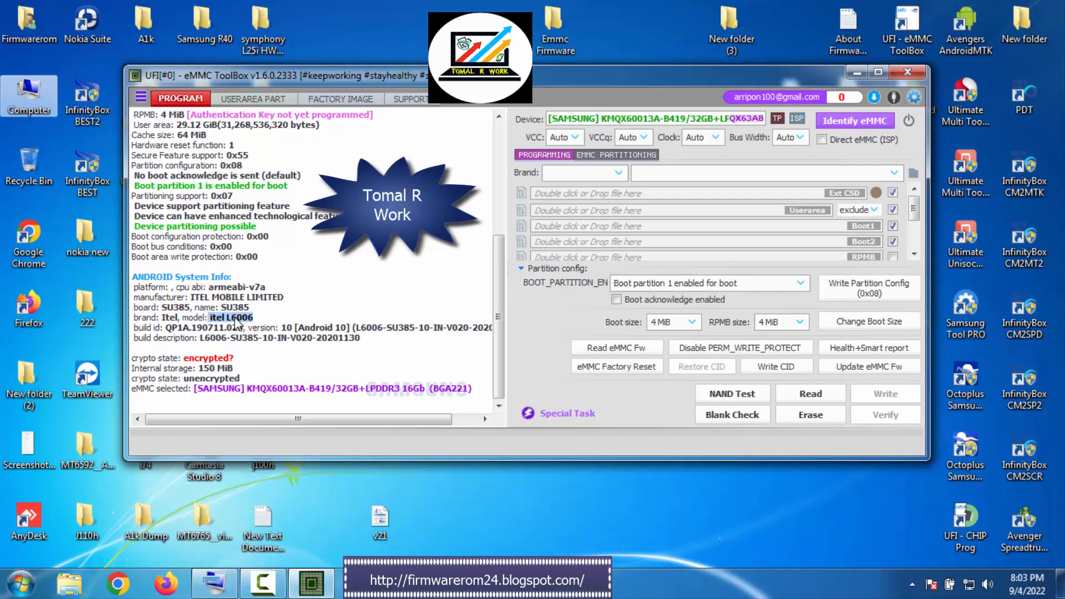
pyautogui.rightClick(236, 320)
pyautogui.click(277, 344)
# Read the checked eMMC areas into a new Desktop folder named itel L6006 and dismiss the Windows color scheme prompt
pyautogui.click(807, 393)
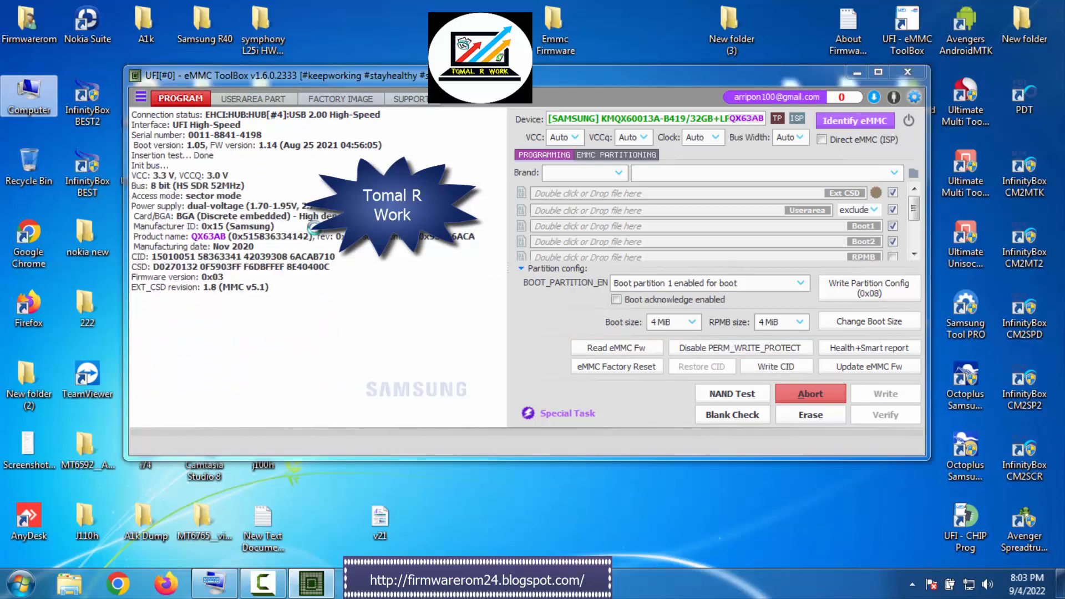
pyautogui.click(191, 172)
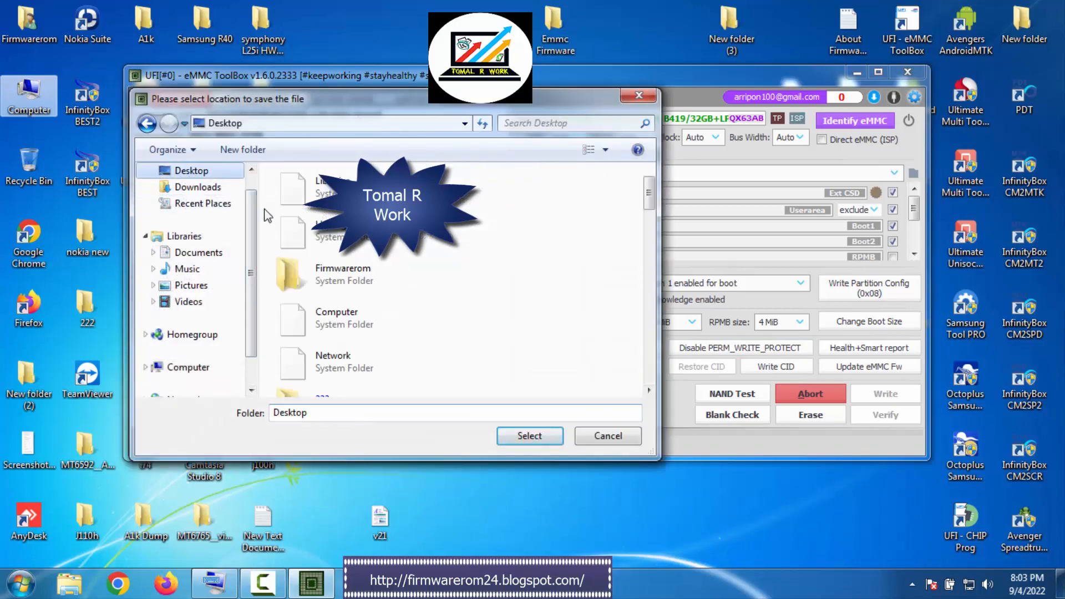
pyautogui.rightClick(528, 251)
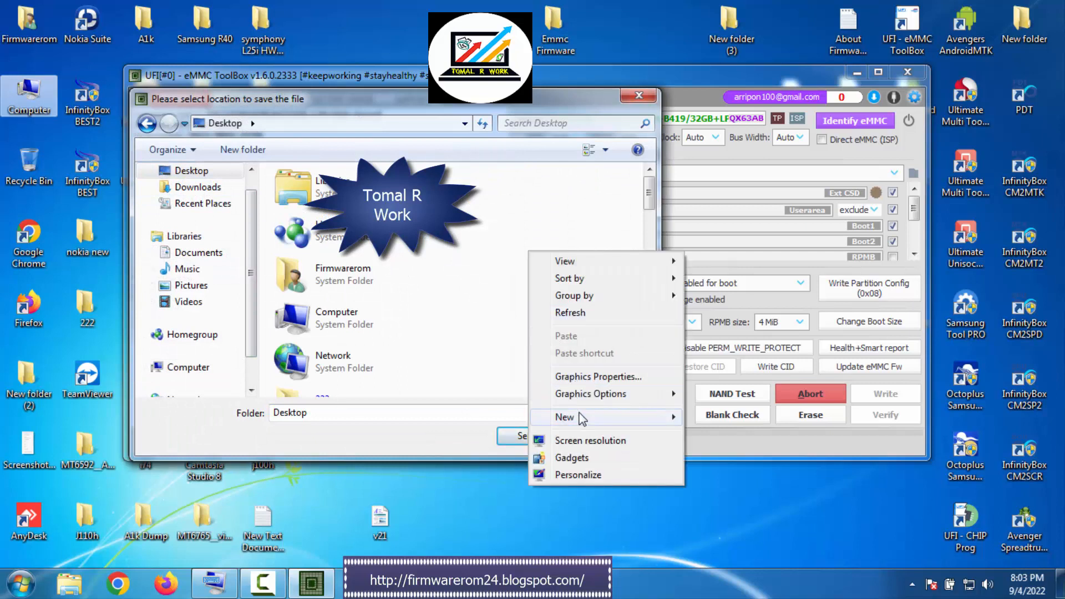
pyautogui.moveTo(582, 417)
pyautogui.click(735, 422)
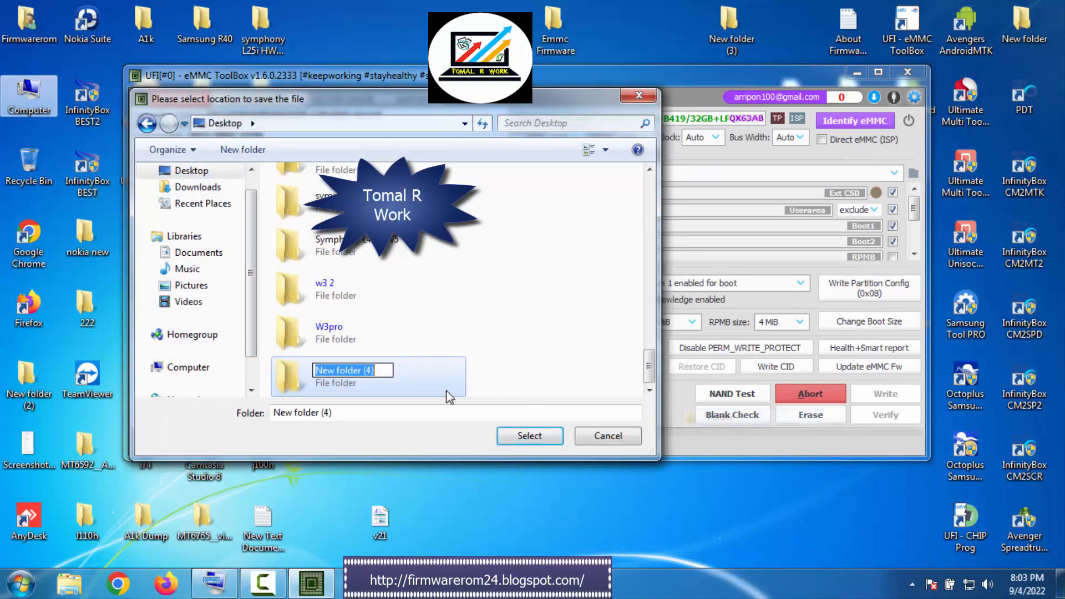
pyautogui.rightClick(348, 372)
pyautogui.click(415, 221)
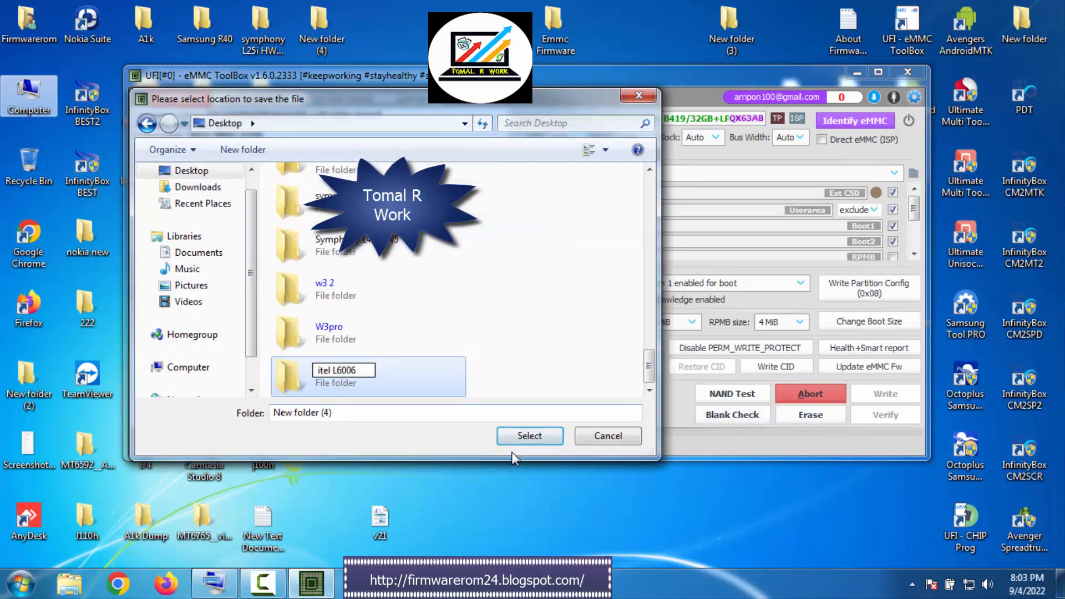
pyautogui.click(530, 436)
pyautogui.click(530, 436)
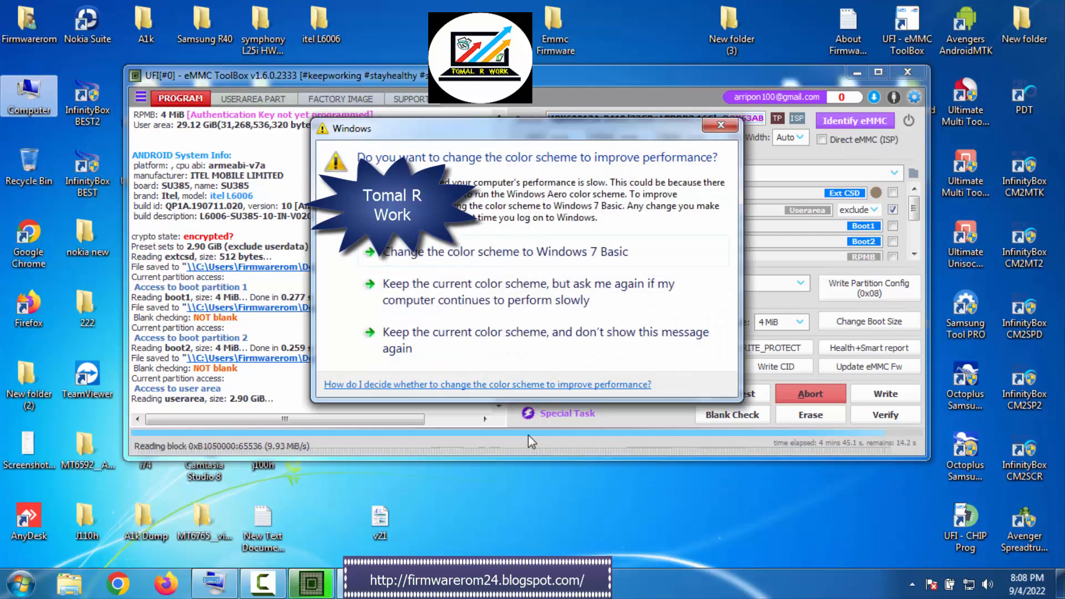
pyautogui.click(721, 126)
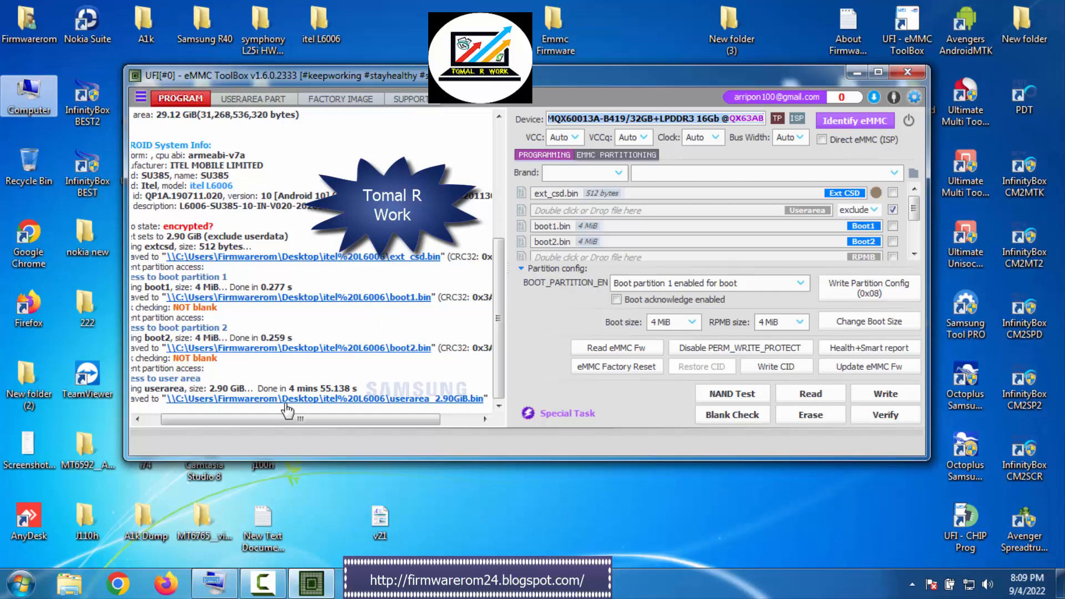
pyautogui.click(721, 124)
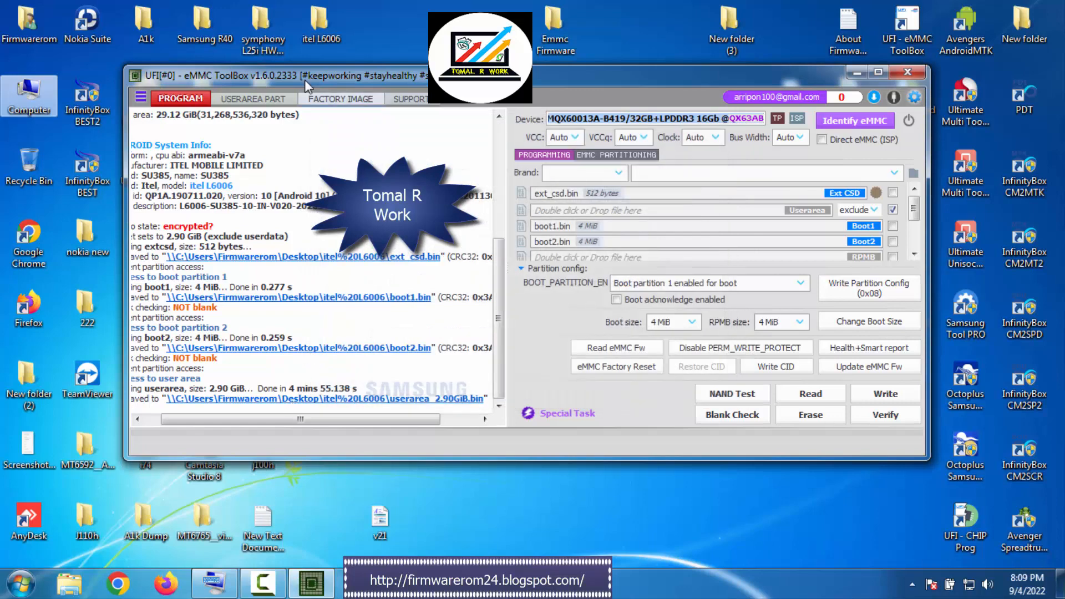
# Read the eMMC firmware to save a firmware dump of the Samsung chip
pyautogui.moveTo(305, 72); pyautogui.dragTo(292, 91)
pyautogui.click(328, 36)
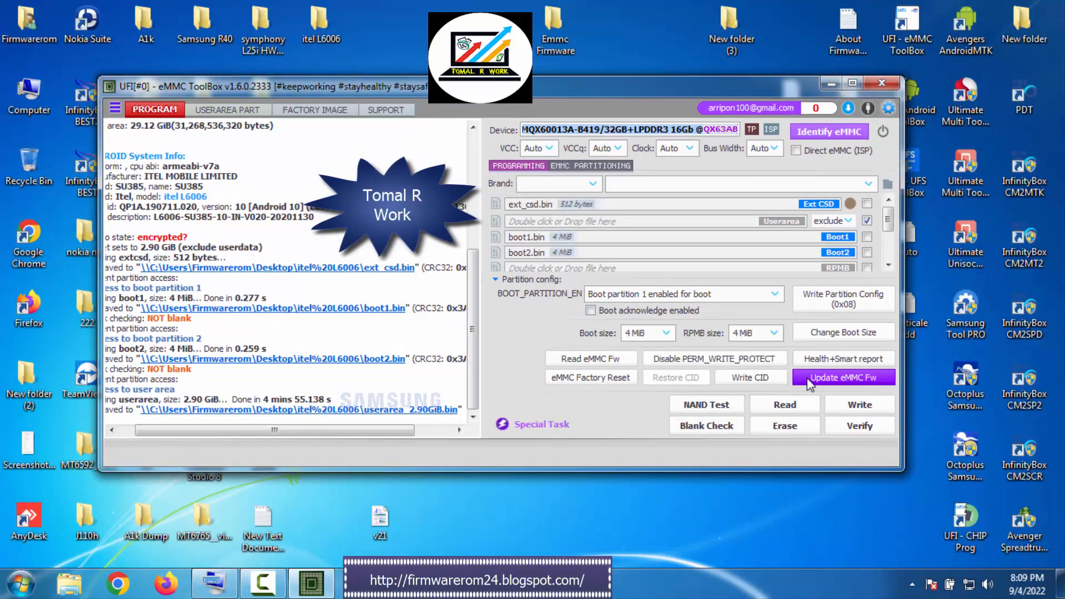
pyautogui.click(577, 373)
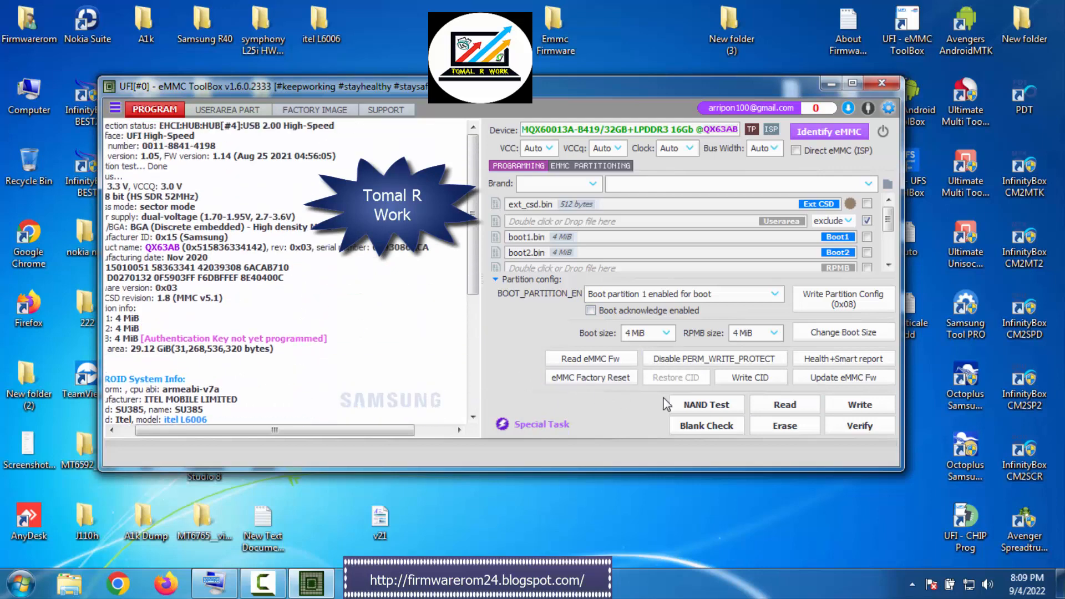
pyautogui.click(574, 373)
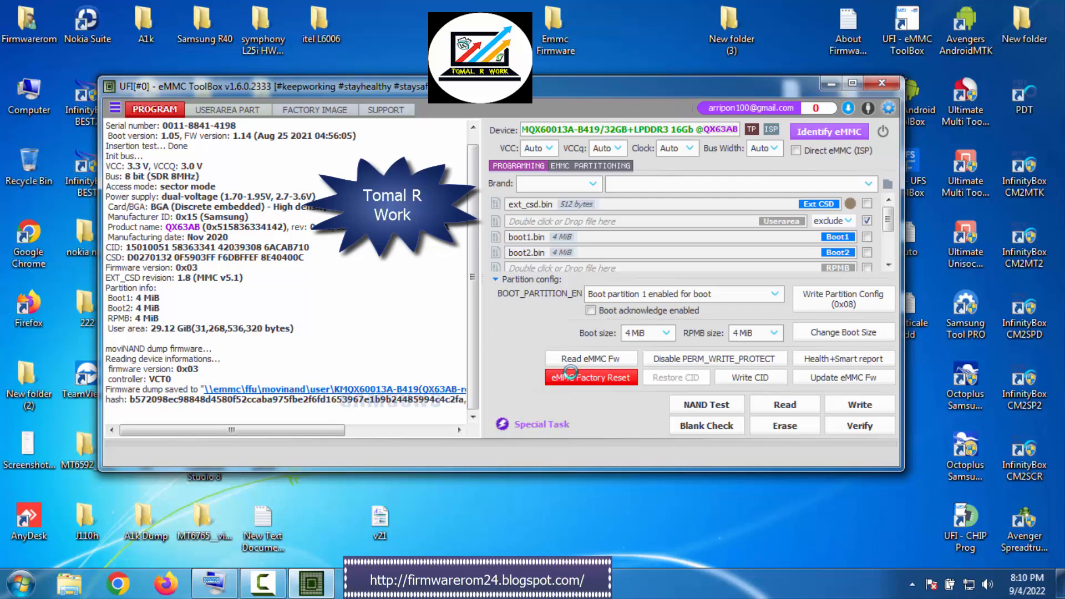
pyautogui.rightClick(478, 28)
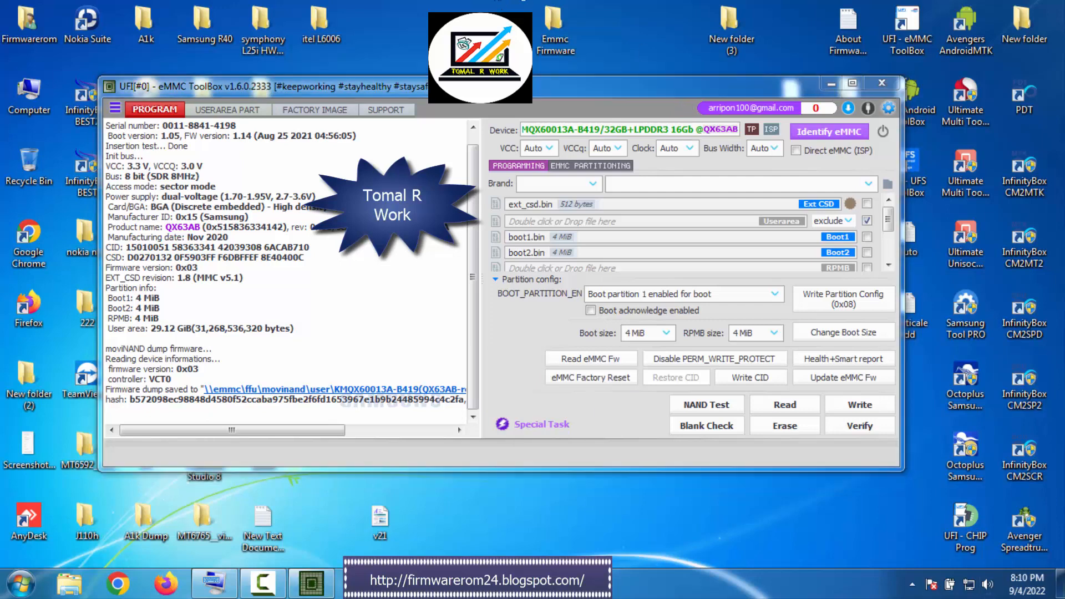
pyautogui.click(529, 73)
pyautogui.rightClick(486, 35)
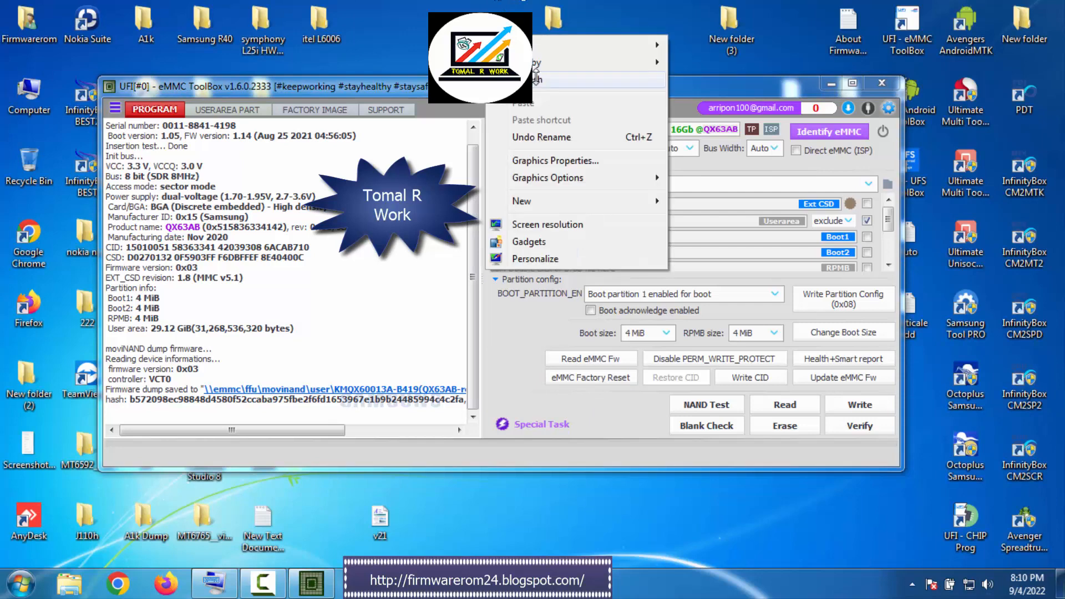
pyautogui.click(534, 79)
pyautogui.rightClick(472, 11)
pyautogui.click(520, 55)
pyautogui.rightClick(452, 5)
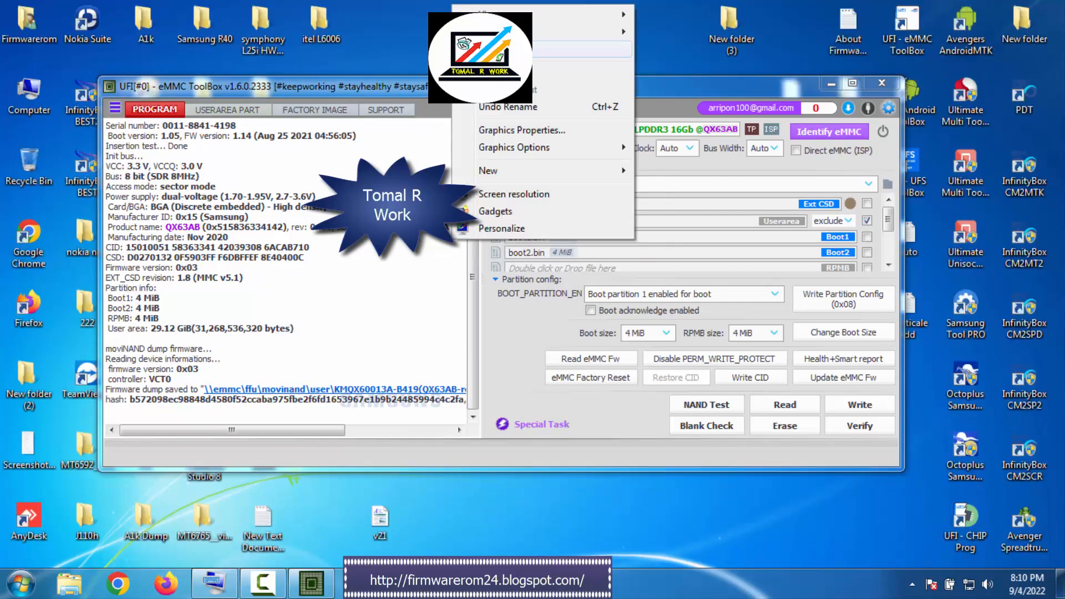
pyautogui.click(500, 49)
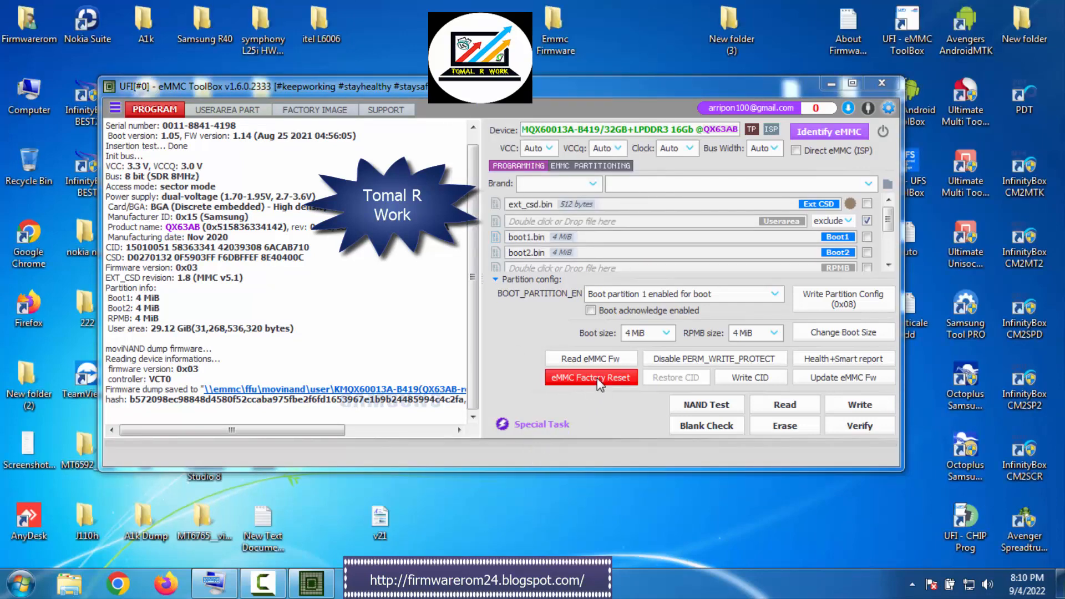
# Run the [moviNAND] eMMC Full Reset special task with confirmation and identify the eMMC again
pyautogui.click(536, 425)
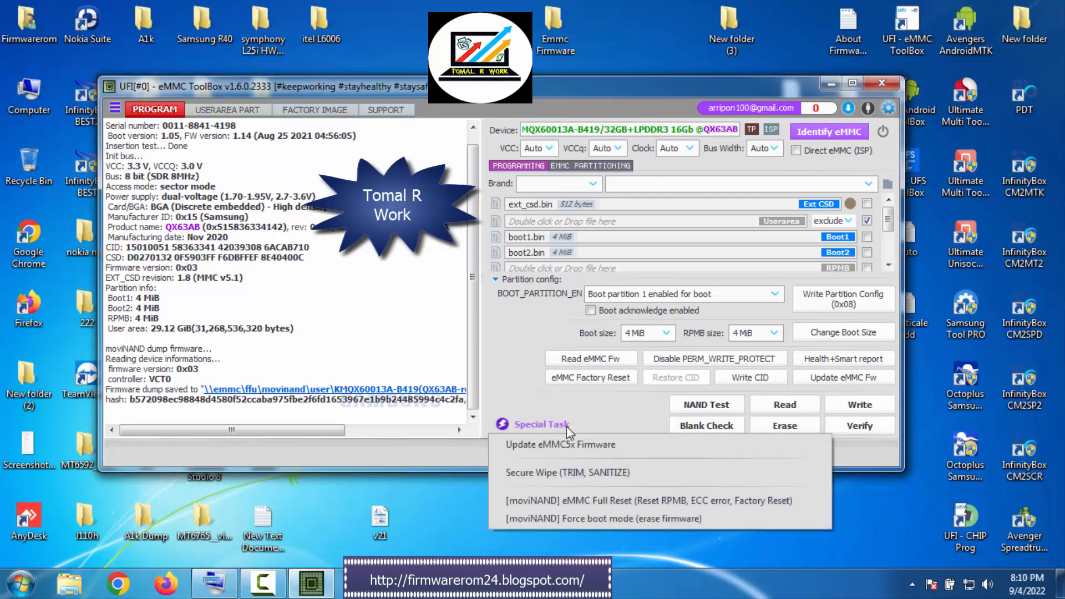
pyautogui.click(621, 501)
pyautogui.click(609, 338)
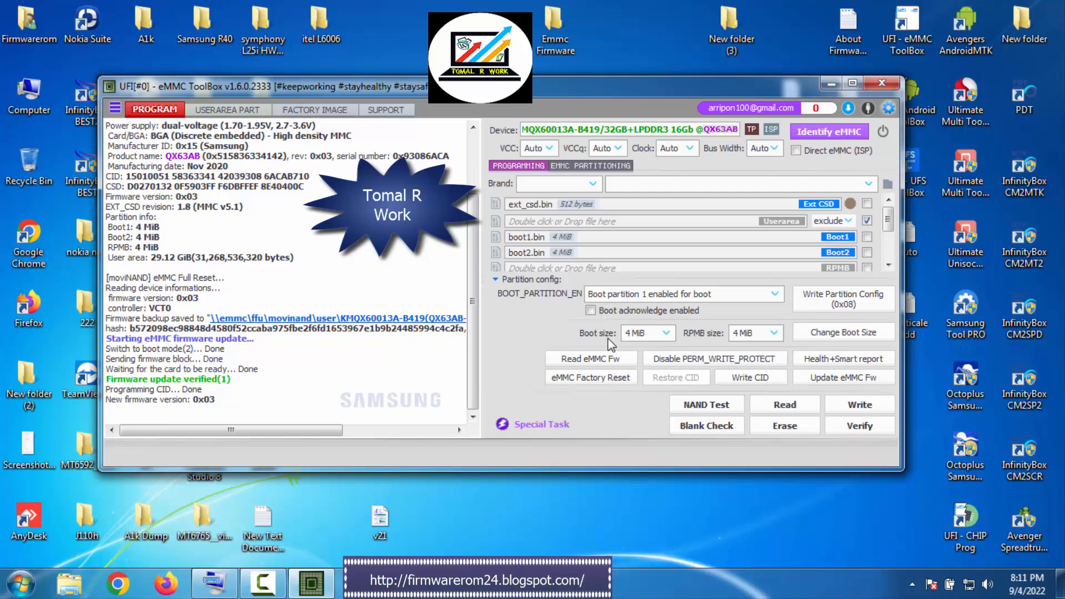
pyautogui.click(826, 133)
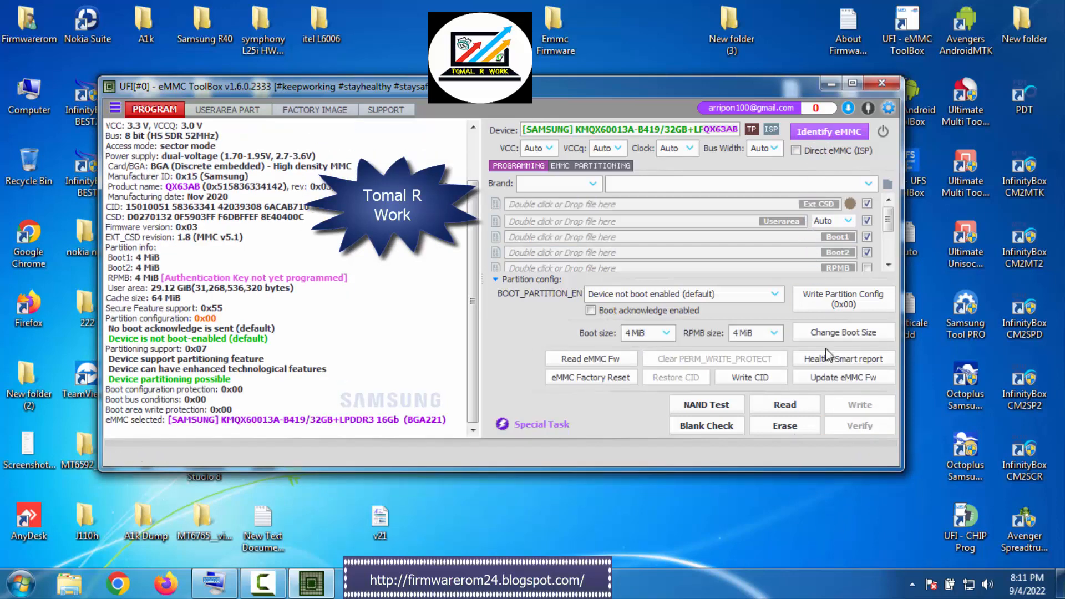
# Run the Health+Smart report, dismiss the Windows color scheme prompt, and examine the health and bad block details in the log
pyautogui.click(827, 358)
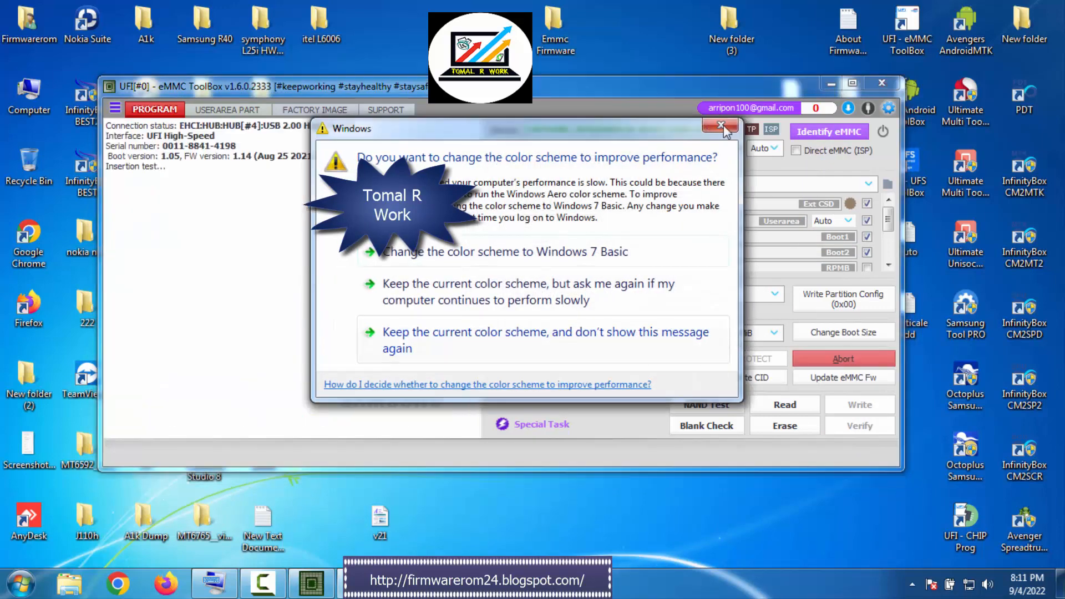
pyautogui.click(721, 127)
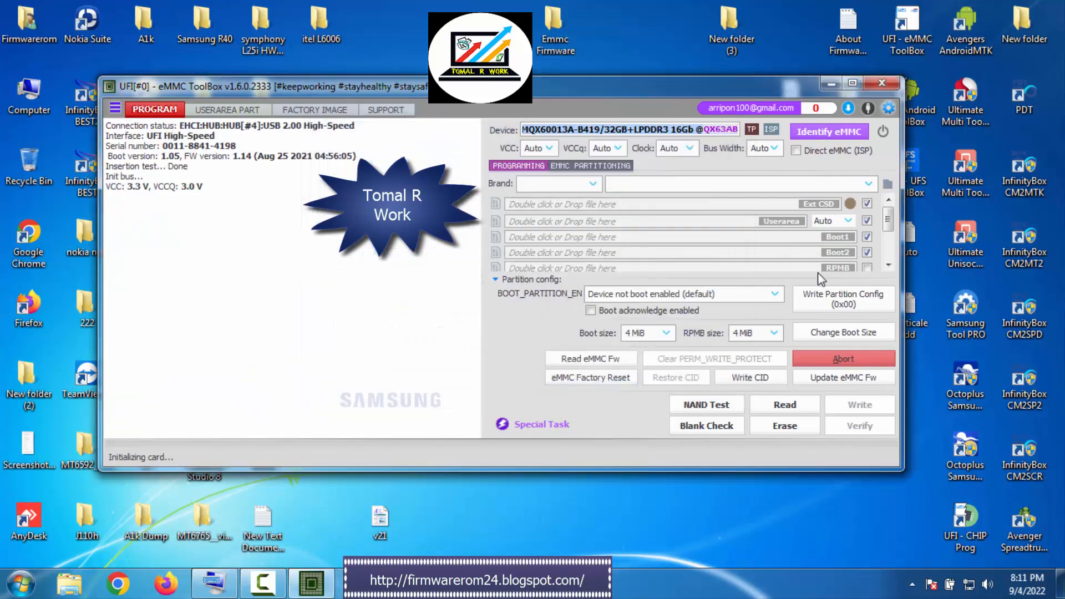
pyautogui.click(366, 272)
pyautogui.scroll(3, 384, 306)
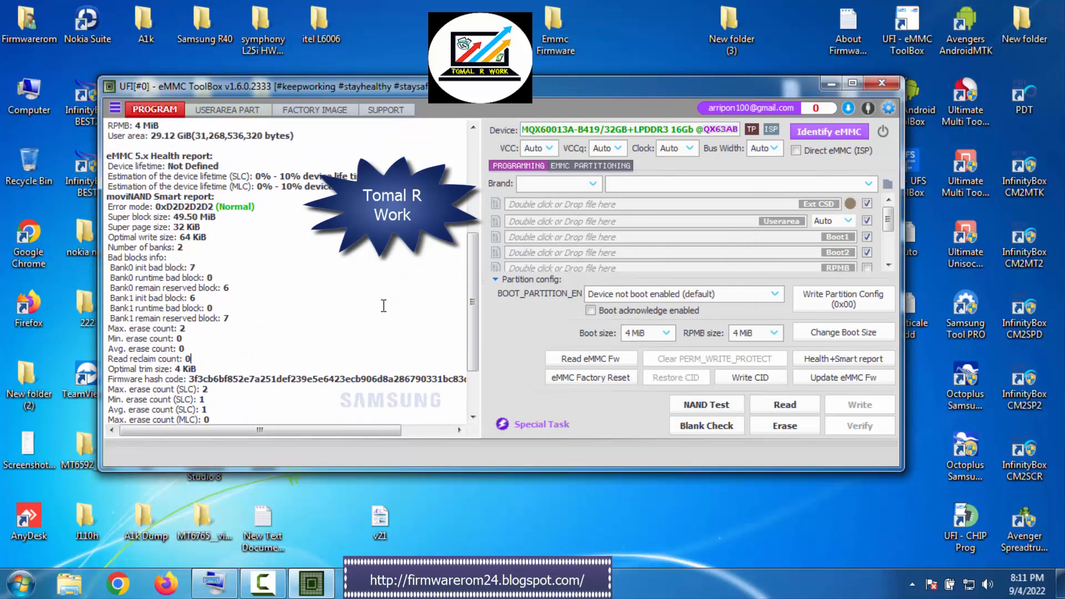
pyautogui.scroll(2, 383, 306)
# Apply the predefined Spreadtrum(generic) EXT_CSD configuration to the eMMC
pyautogui.click(850, 204)
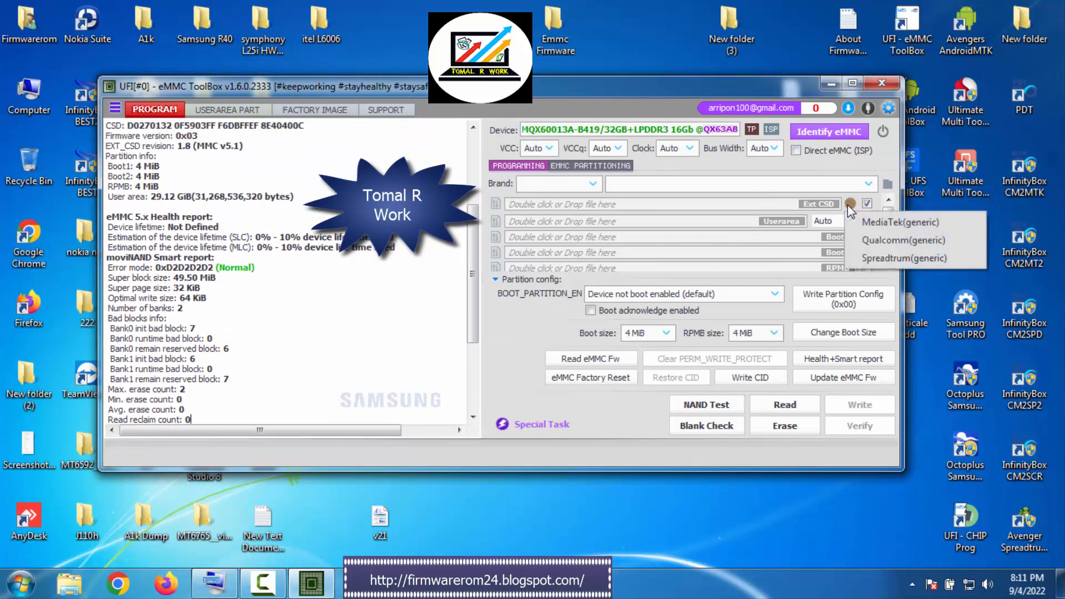
pyautogui.click(887, 254)
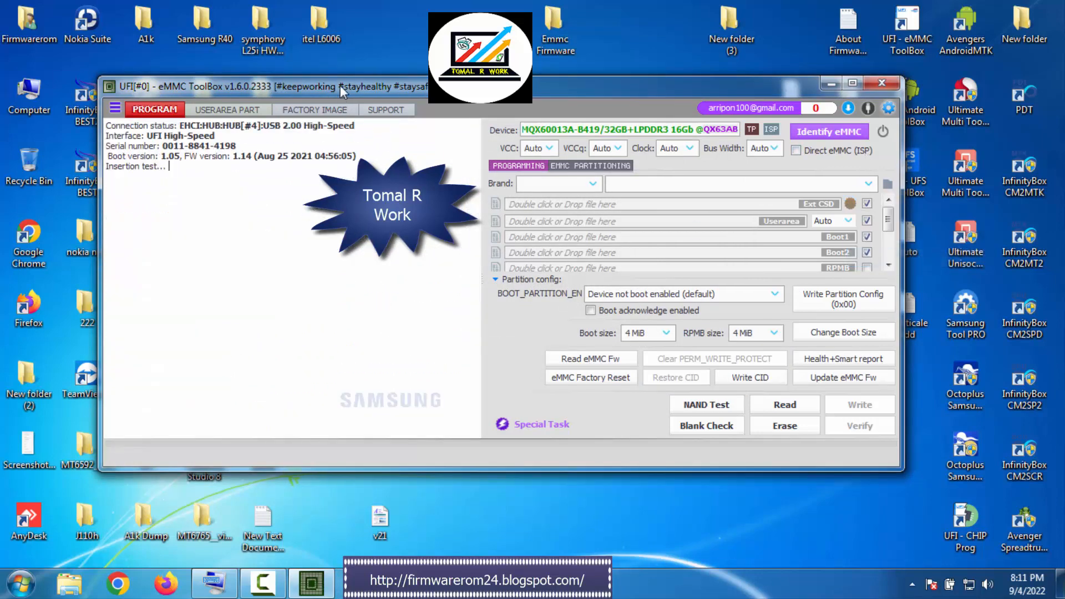
# Load ext_csd.bin, userarea_2.90GiB.bin, boot1.bin and boot2.bin from the itel L6006 backup folder into their matching Ext CSD, Userarea, Boot1 and Boot2 slots
pyautogui.doubleClick(322, 32)
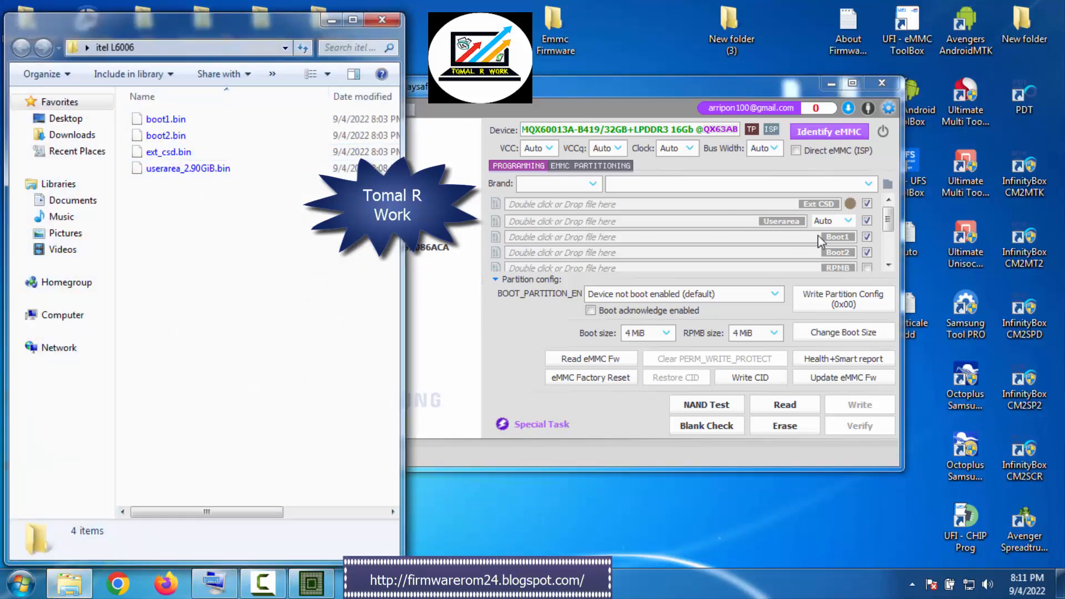
pyautogui.moveTo(175, 158); pyautogui.dragTo(744, 205)
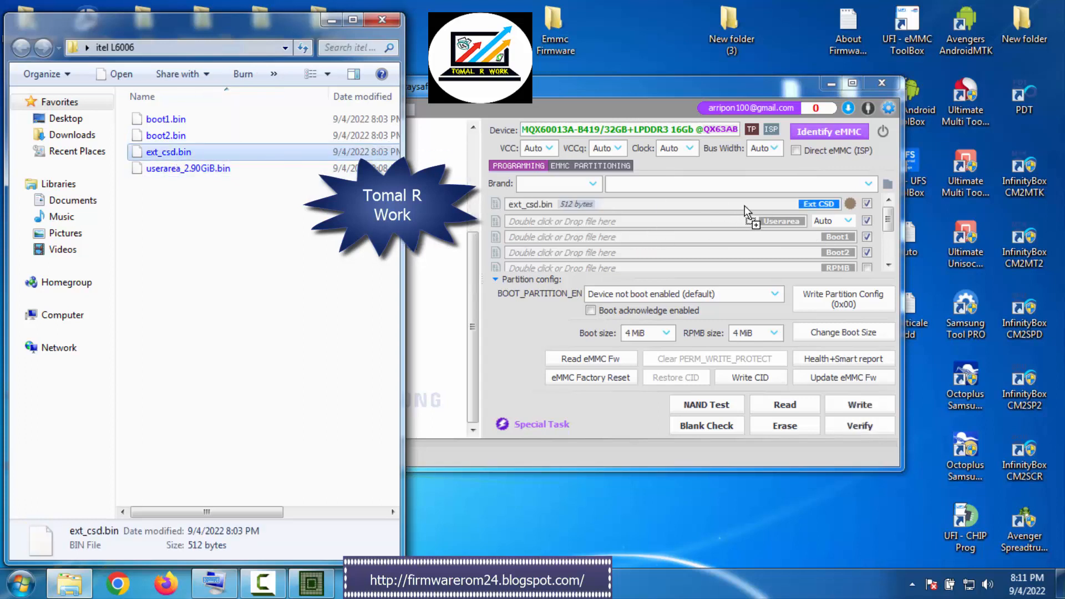
pyautogui.moveTo(190, 169); pyautogui.dragTo(753, 223)
pyautogui.click(179, 123)
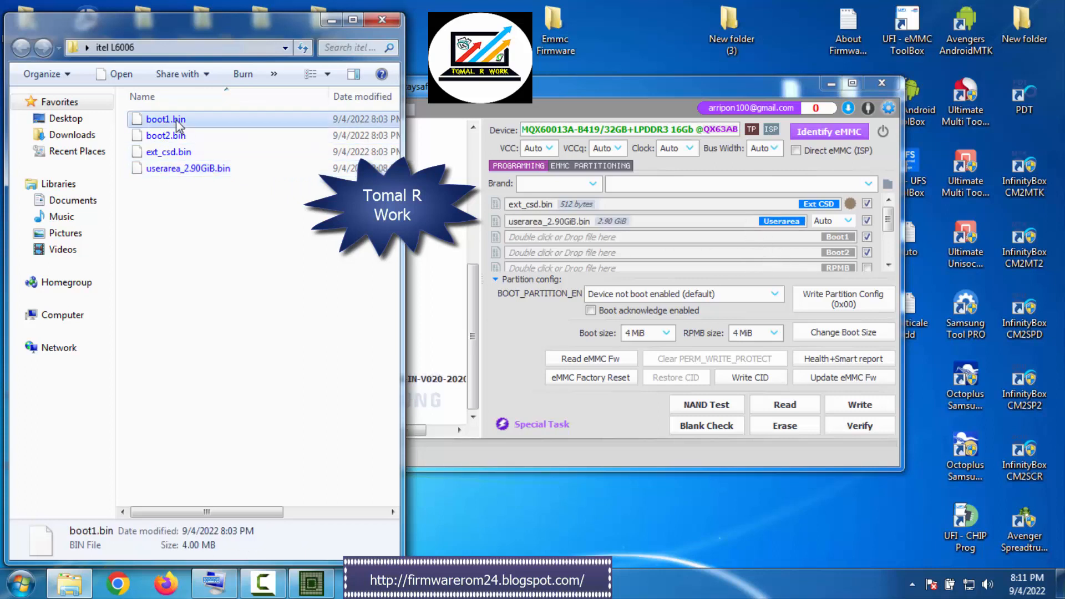
pyautogui.moveTo(179, 124); pyautogui.dragTo(660, 211)
pyautogui.moveTo(776, 244); pyautogui.dragTo(775, 244)
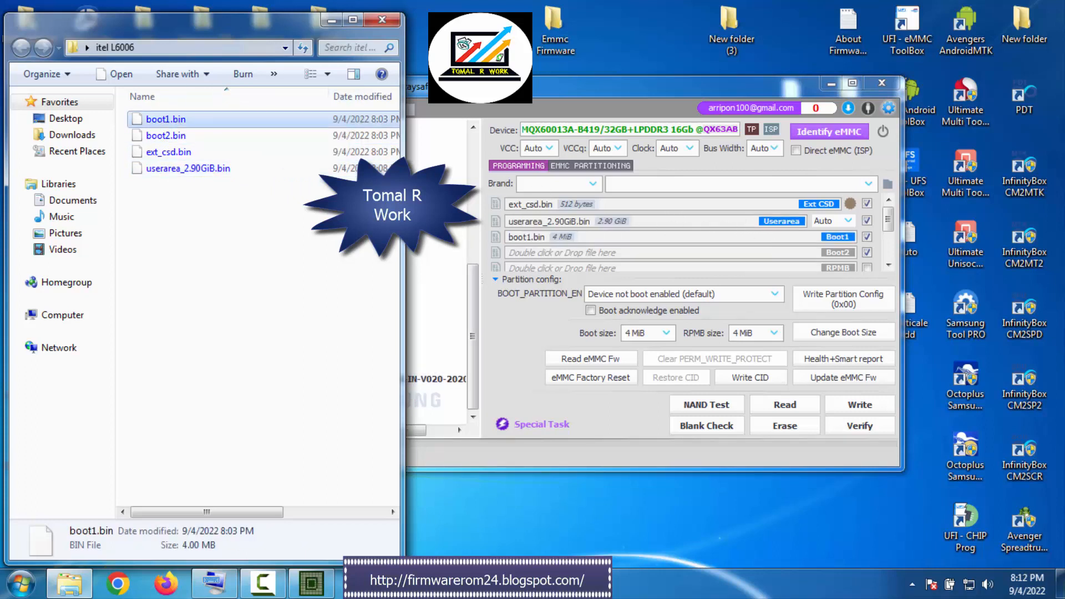
pyautogui.moveTo(167, 136); pyautogui.dragTo(802, 254)
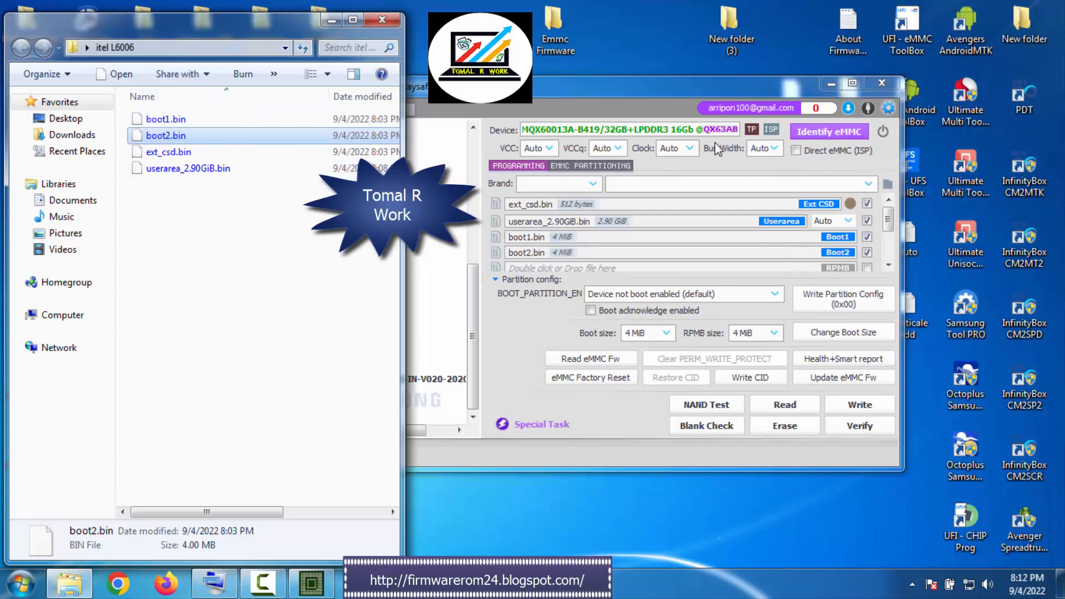
# Write the loaded backup files to the eMMC at a 24 MHz clock, dismissing the Windows color scheme prompt, and identify the chip again
pyautogui.click(687, 155)
pyautogui.click(674, 252)
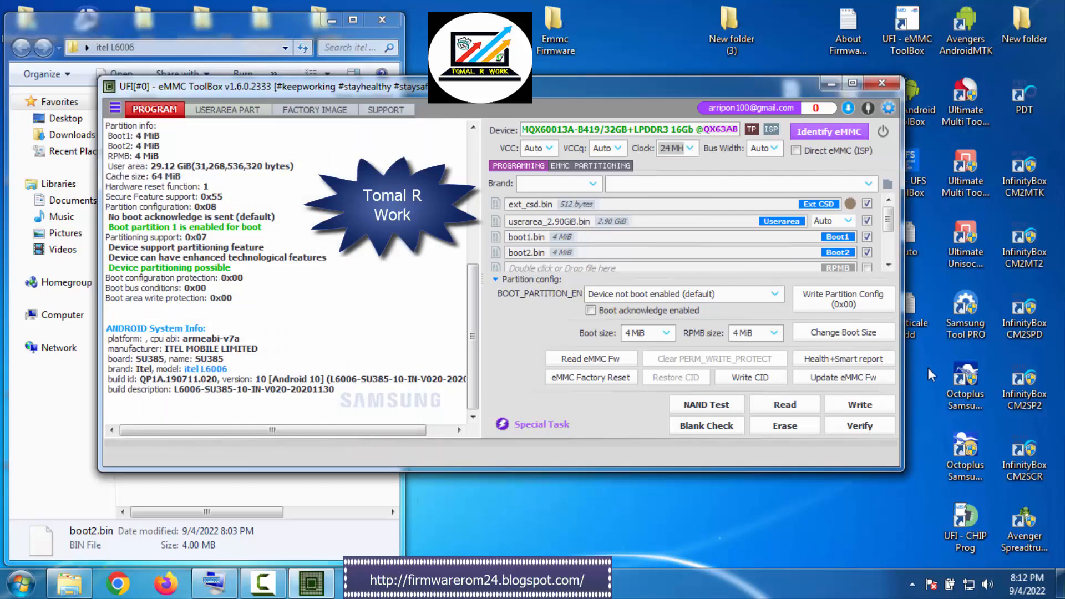
pyautogui.click(861, 409)
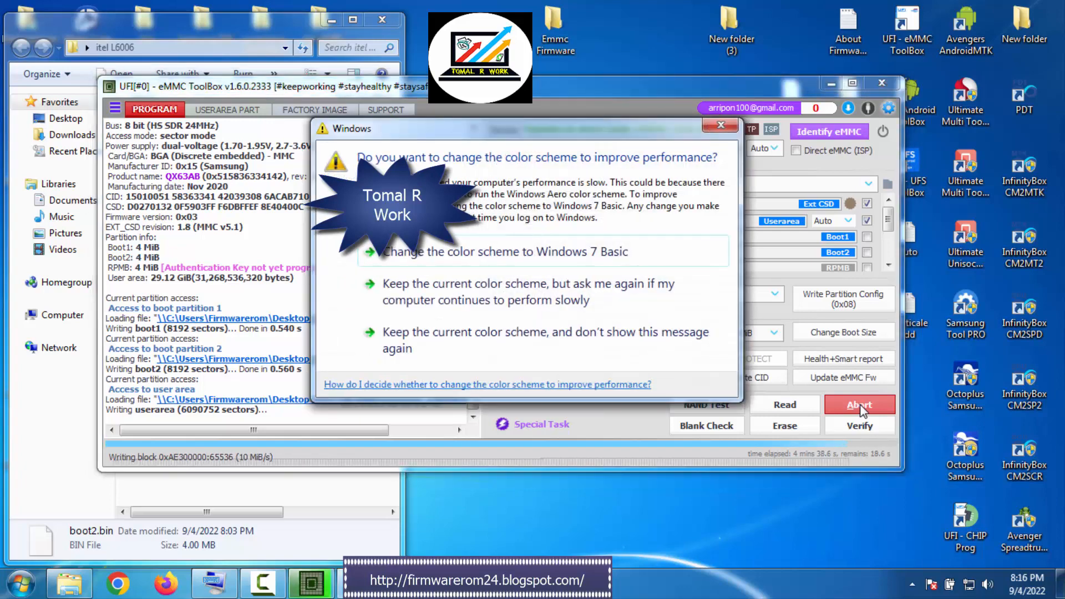
pyautogui.click(720, 125)
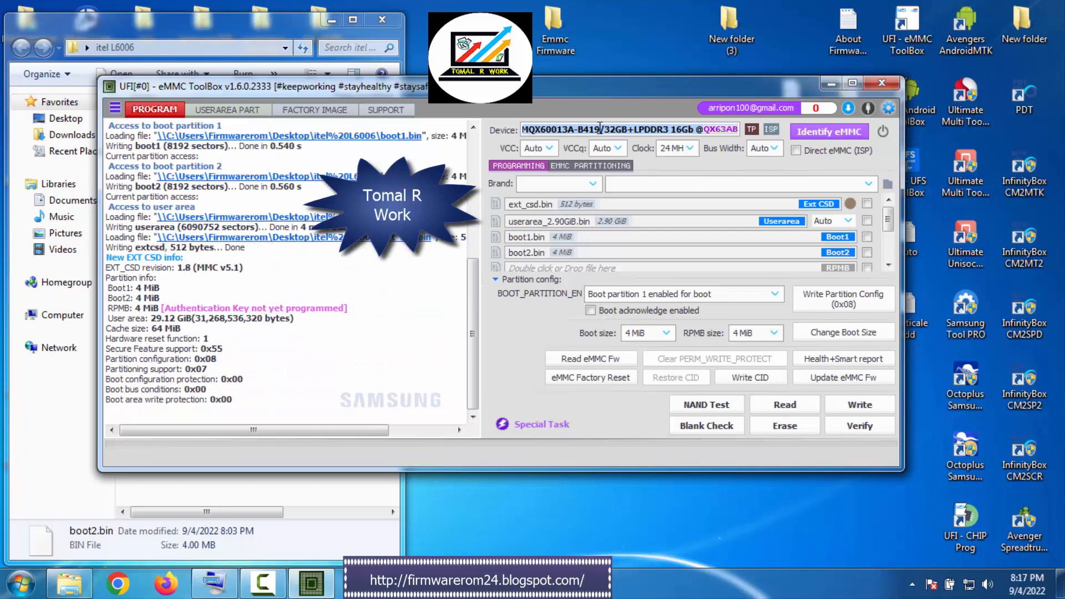
pyautogui.click(829, 128)
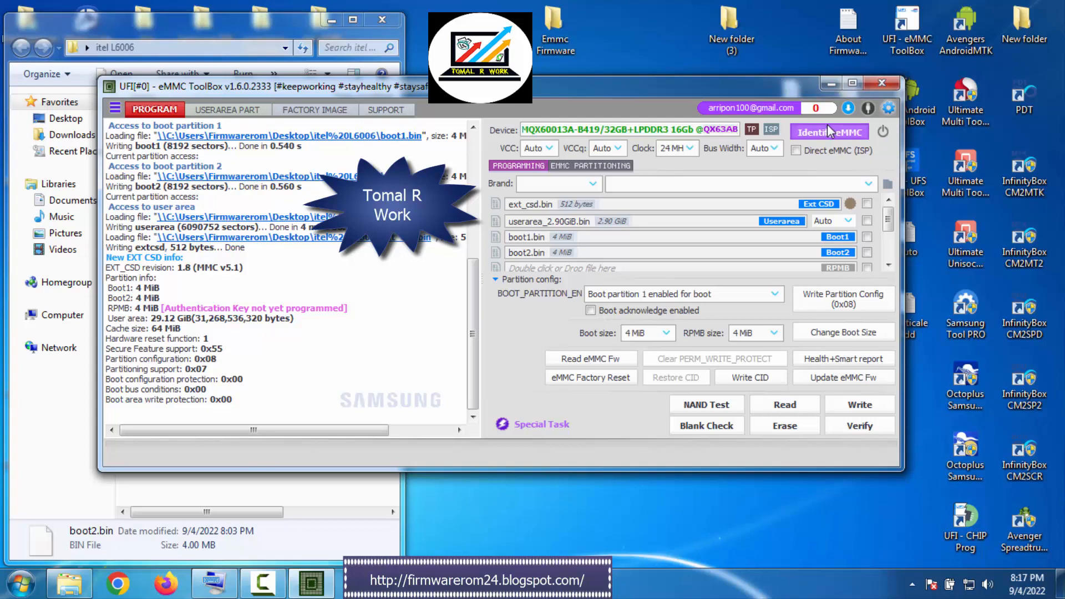
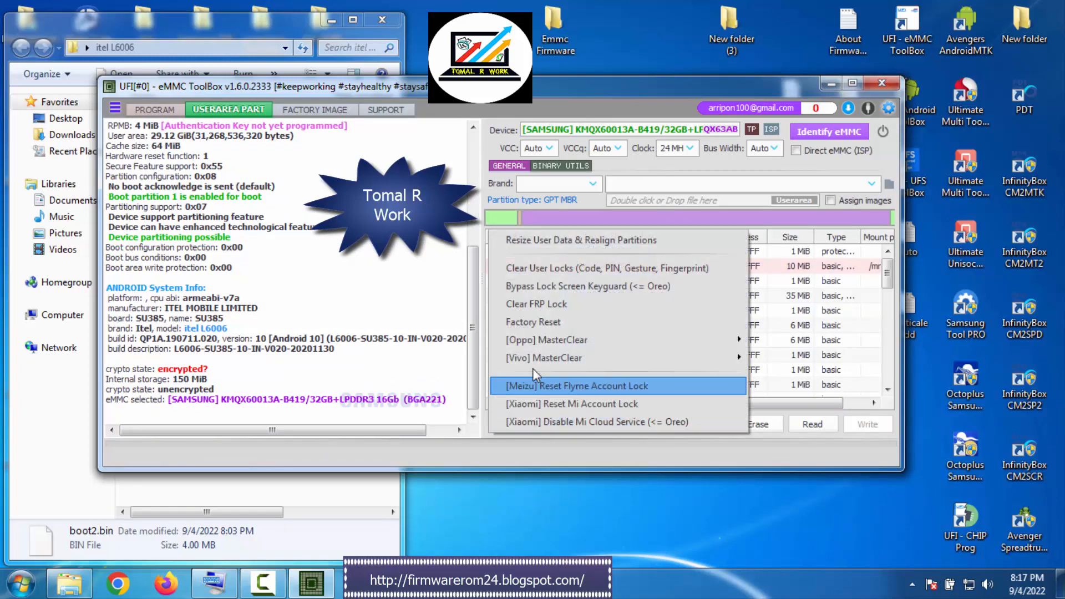
# Run the Factory Reset special task on the eMMC's user area
pyautogui.click(559, 323)
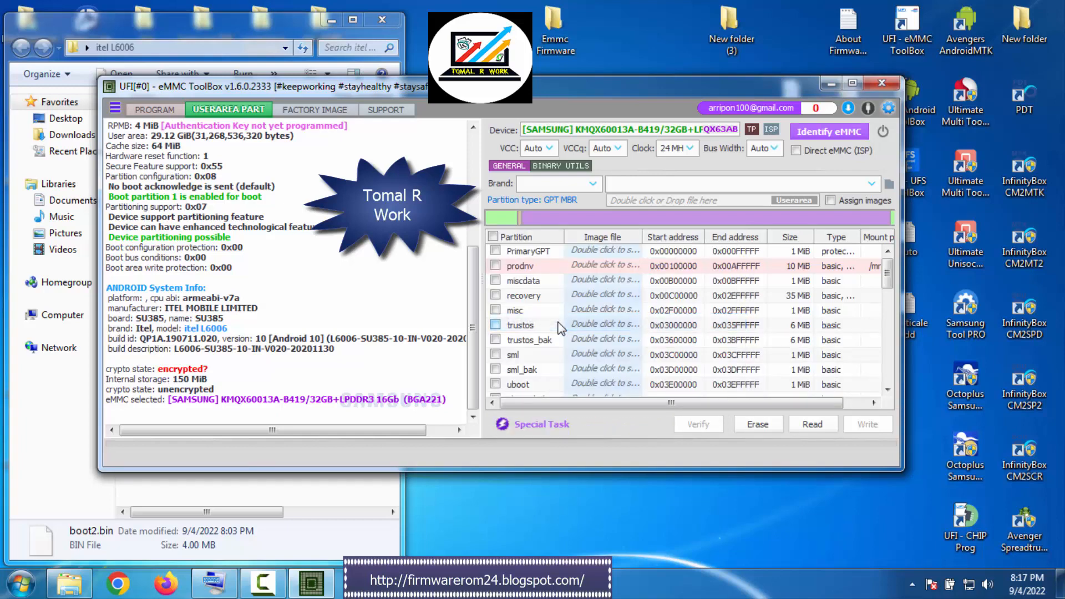
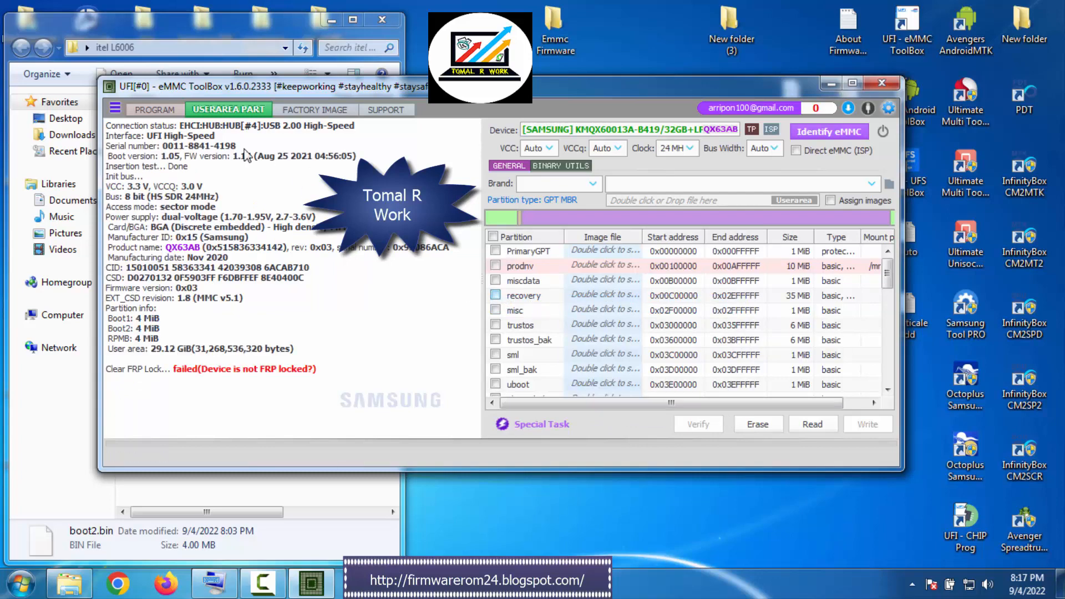
# Identify the eMMC again in the programming view to recheck its chip details and Android system information
pyautogui.click(163, 109)
pyautogui.click(830, 133)
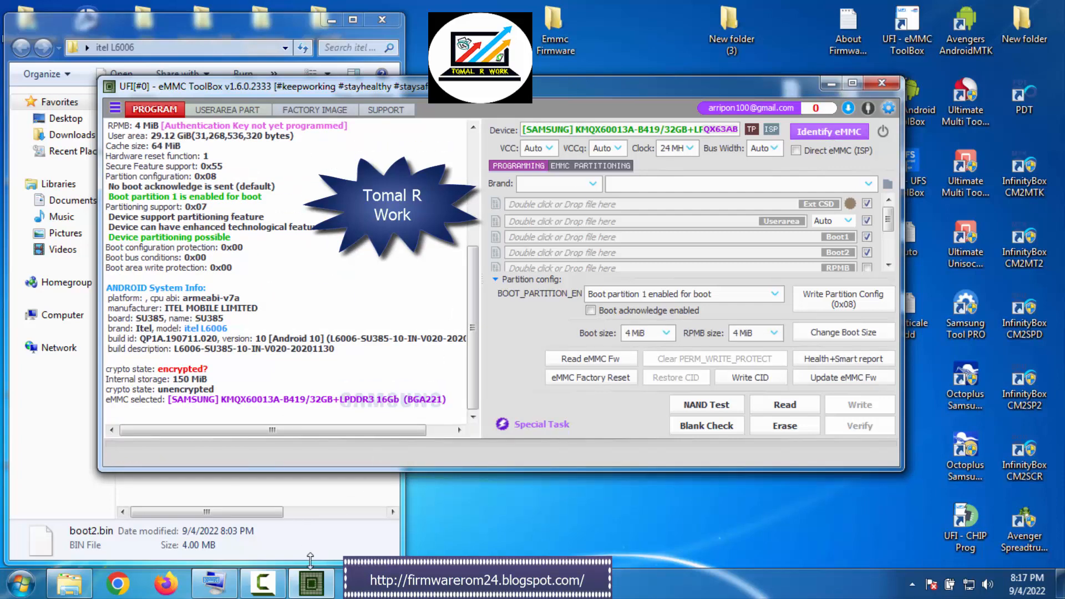
pyautogui.click(311, 584)
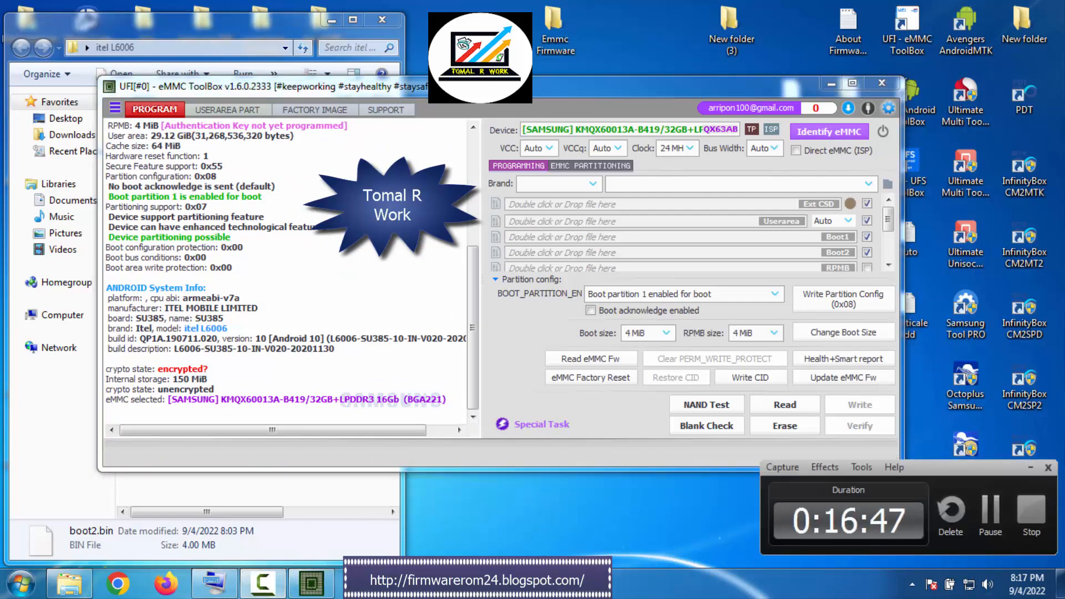